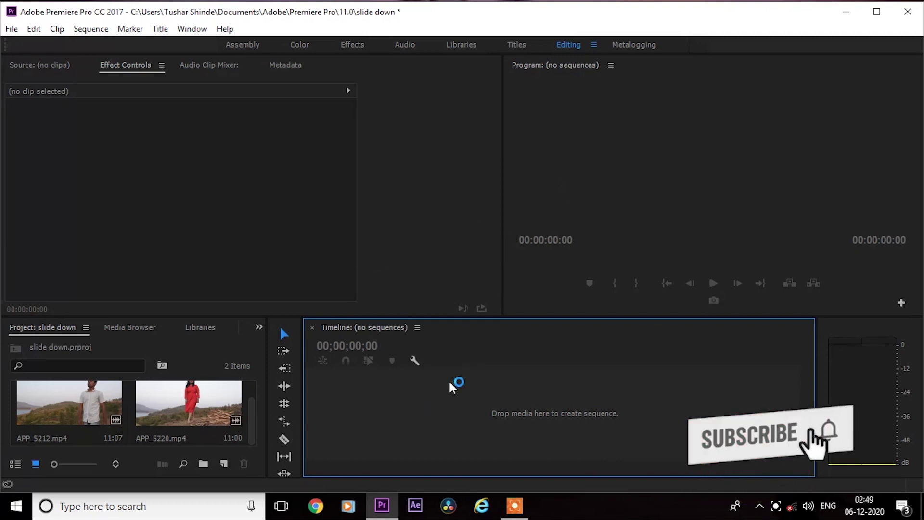
# Build a sequence on V1 with APP_5220.mp4 followed directly by APP_5212.mp4
pyautogui.moveTo(203, 403); pyautogui.dragTo(433, 406)
pyautogui.click(212, 437)
pyautogui.moveTo(94, 418); pyautogui.dragTo(625, 409)
pyautogui.click(618, 362)
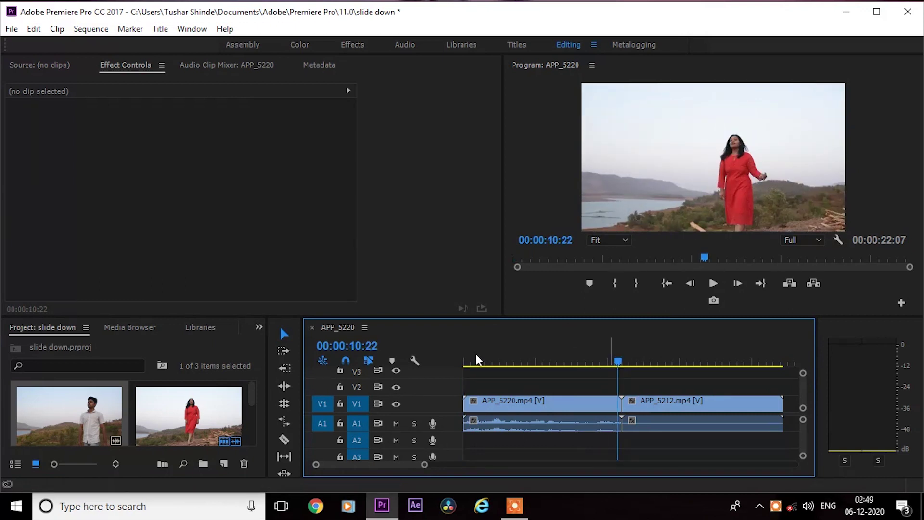
# Create an adjustment layer with the default settings and place it on V2 near the cut, trimmed to about 10 frames
pyautogui.click(224, 458)
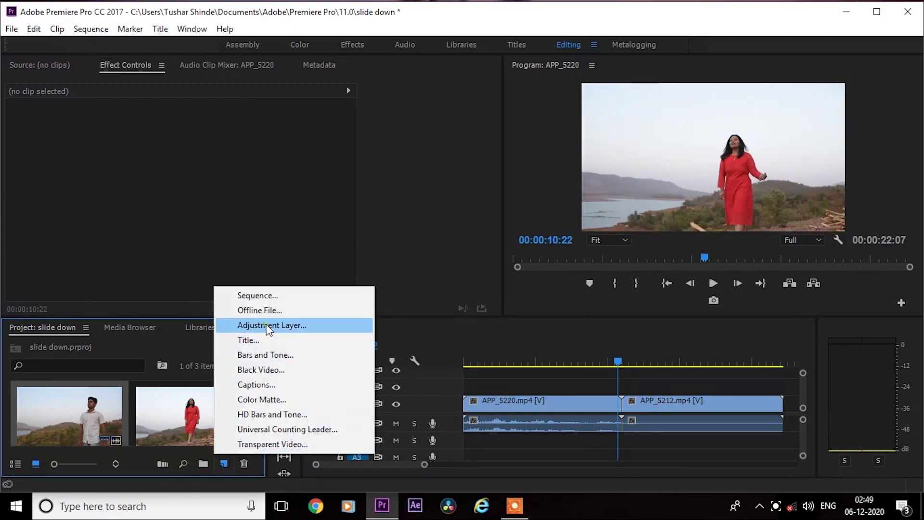
pyautogui.click(266, 324)
pyautogui.click(469, 302)
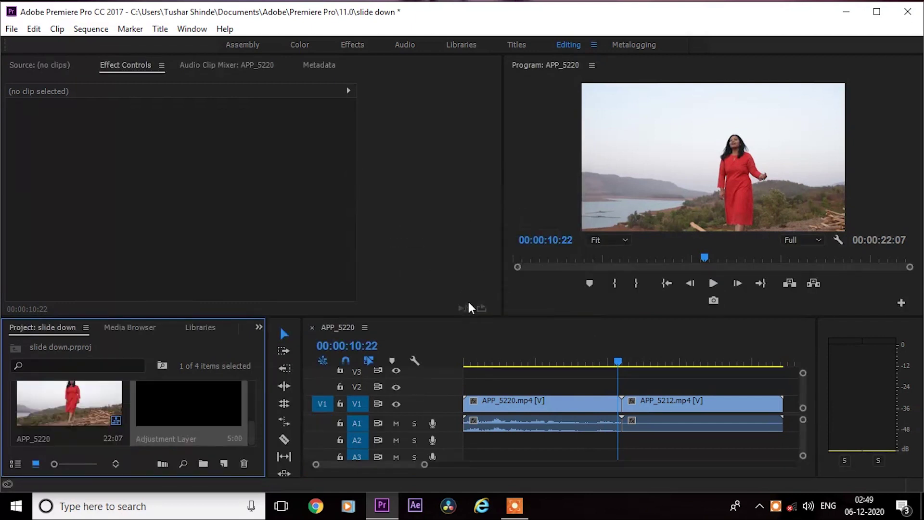
pyautogui.moveTo(231, 417); pyautogui.dragTo(621, 386)
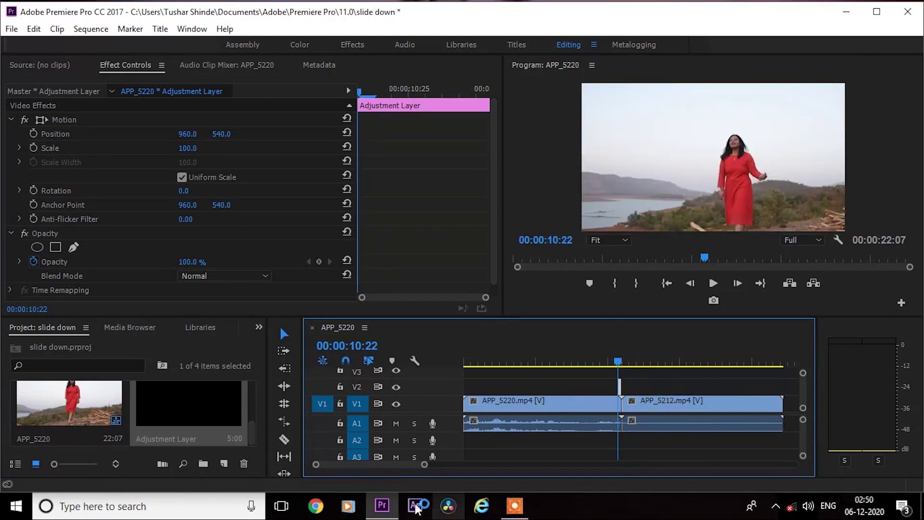
# Centre the adjustment layer on V2 over the cut between APP_5220.mp4 and APP_5212.mp4
pyautogui.moveTo(424, 465); pyautogui.dragTo(385, 463)
pyautogui.moveTo(669, 387); pyautogui.dragTo(688, 385)
pyautogui.press('space')
pyautogui.press('space')
pyautogui.moveTo(664, 385); pyautogui.dragTo(688, 388)
pyautogui.press('Right')
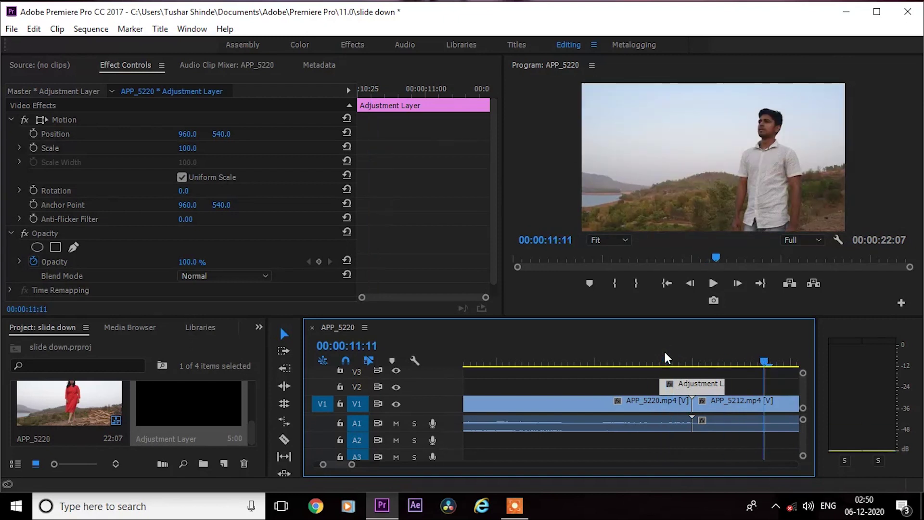
# Find the Offset video effect and apply it to the adjustment layer
pyautogui.click(256, 328)
pyautogui.click(279, 403)
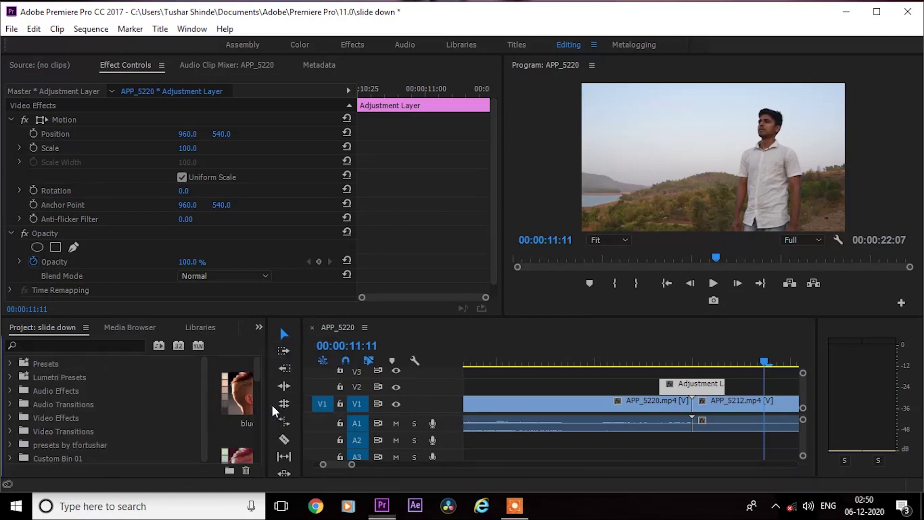
pyautogui.click(117, 342)
pyautogui.write('offset')
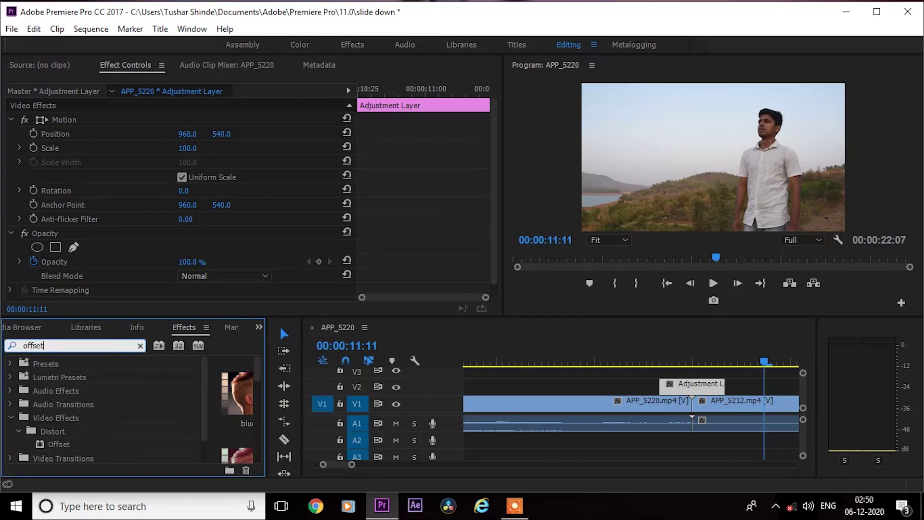
pyautogui.moveTo(77, 438); pyautogui.dragTo(696, 387)
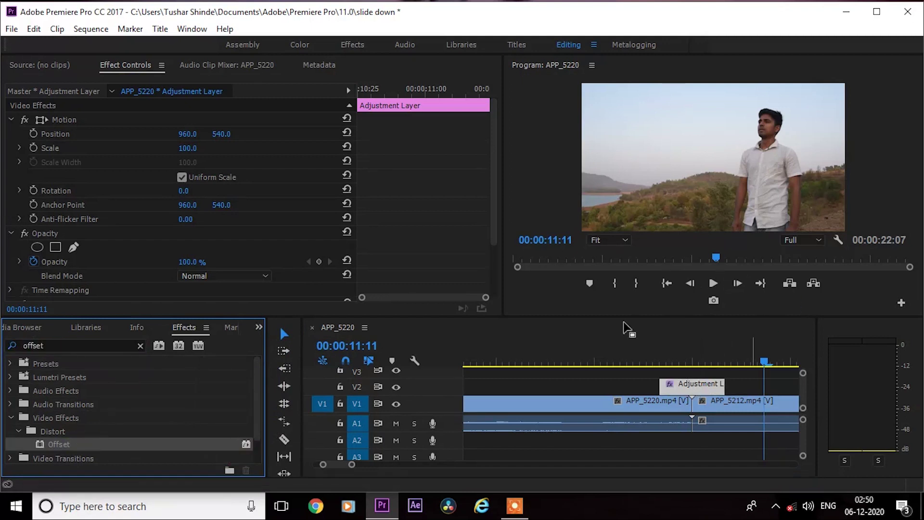
# Find the Directional Blur effect and apply it to the adjustment layer
pyautogui.click(91, 346)
pyautogui.hotkey('ctrl', 'a')
pyautogui.press('BackSpace')
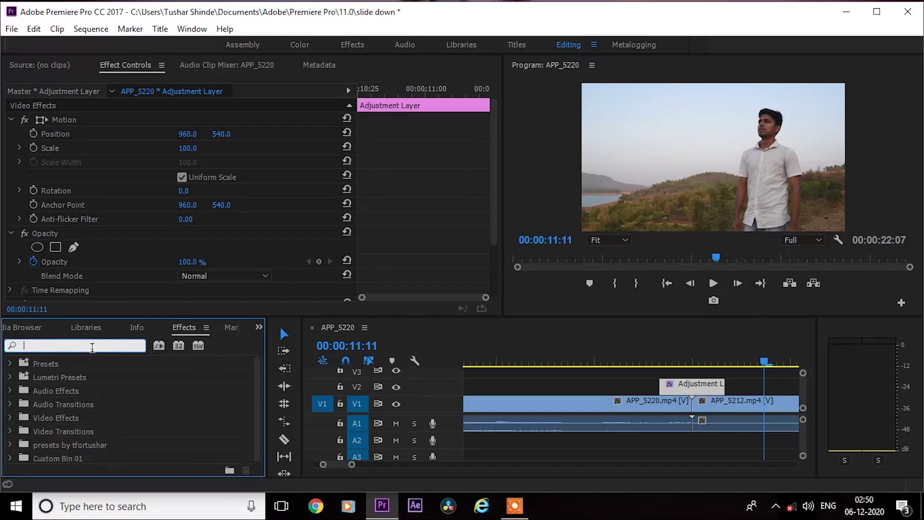
pyautogui.write('direc')
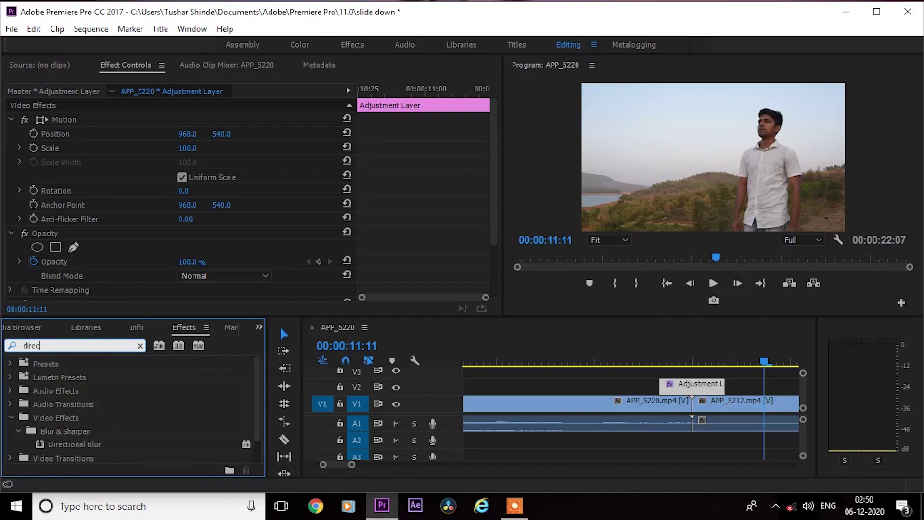
pyautogui.moveTo(68, 442); pyautogui.dragTo(685, 357)
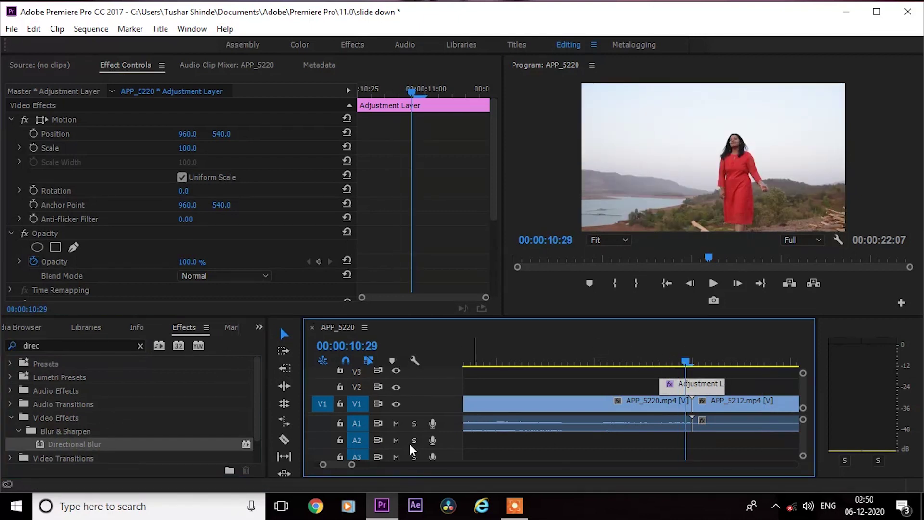
# Add starting keyframes for Offset's Shift Center To and Directional Blur's Blur Length at the layer's start, 00:00:10:25
pyautogui.moveTo(359, 464); pyautogui.dragTo(347, 465)
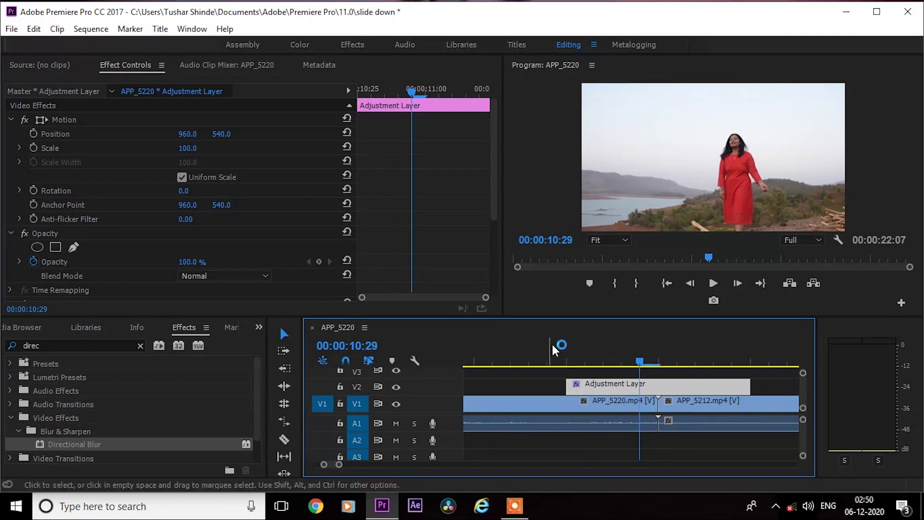
pyautogui.moveTo(587, 359); pyautogui.dragTo(568, 361)
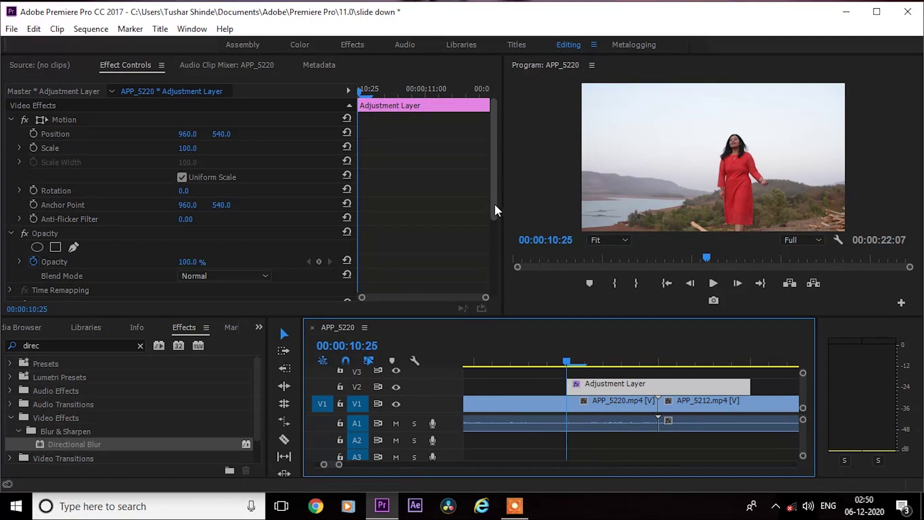
pyautogui.moveTo(493, 202); pyautogui.dragTo(497, 290)
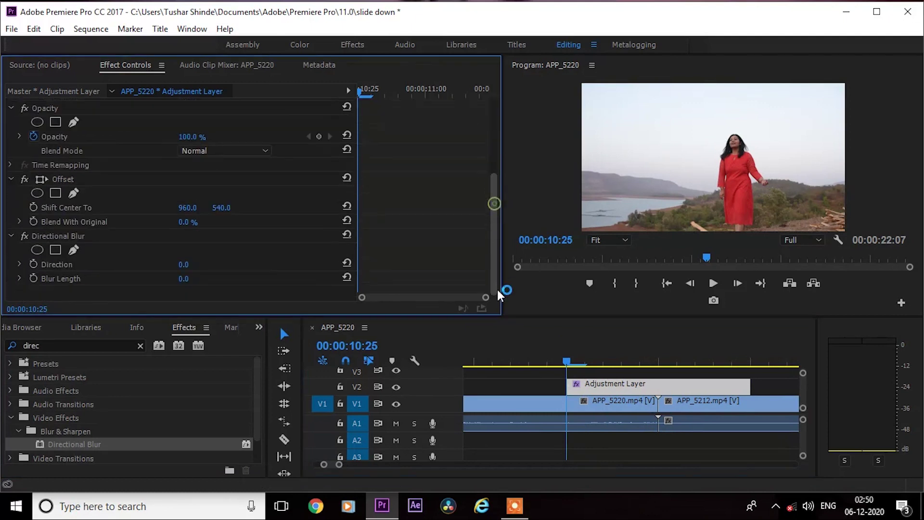
pyautogui.click(38, 209)
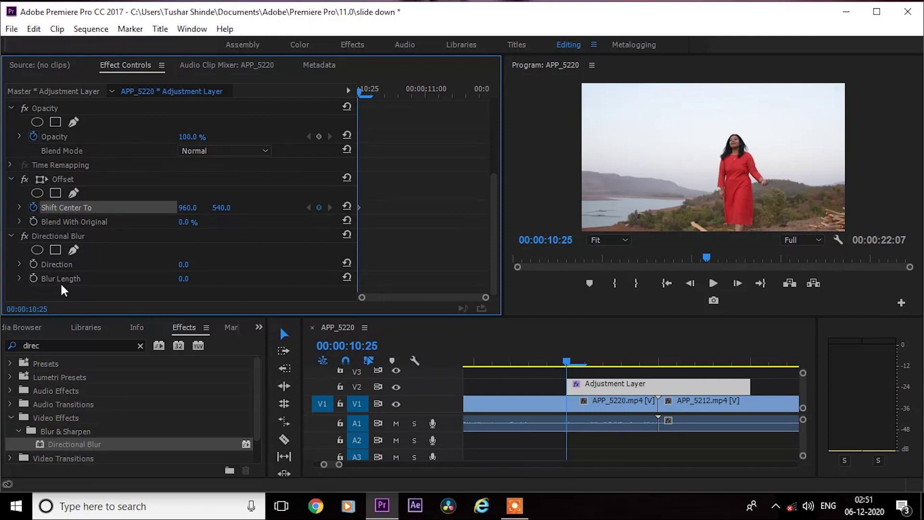
pyautogui.click(33, 279)
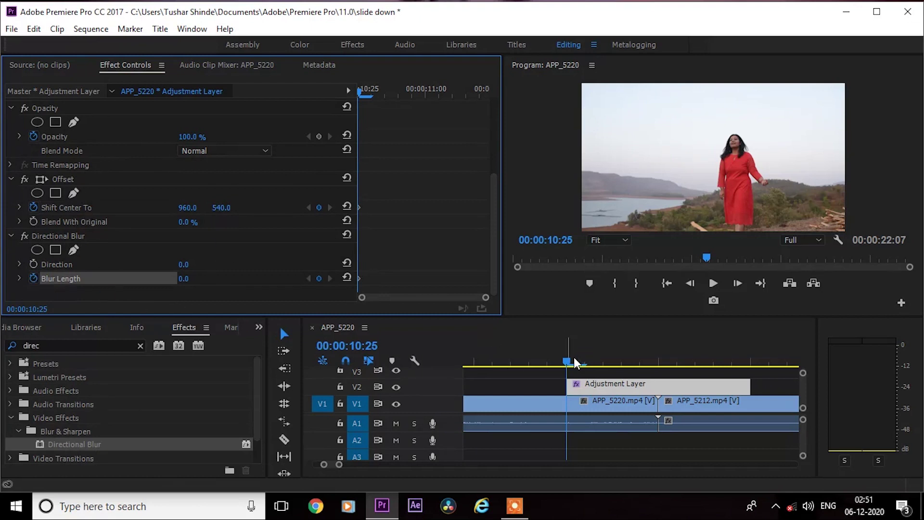
# At 00:00:11:04, keyframe the vertical value of Offset's Shift Center To at 1618.0
pyautogui.moveTo(571, 357); pyautogui.dragTo(732, 364)
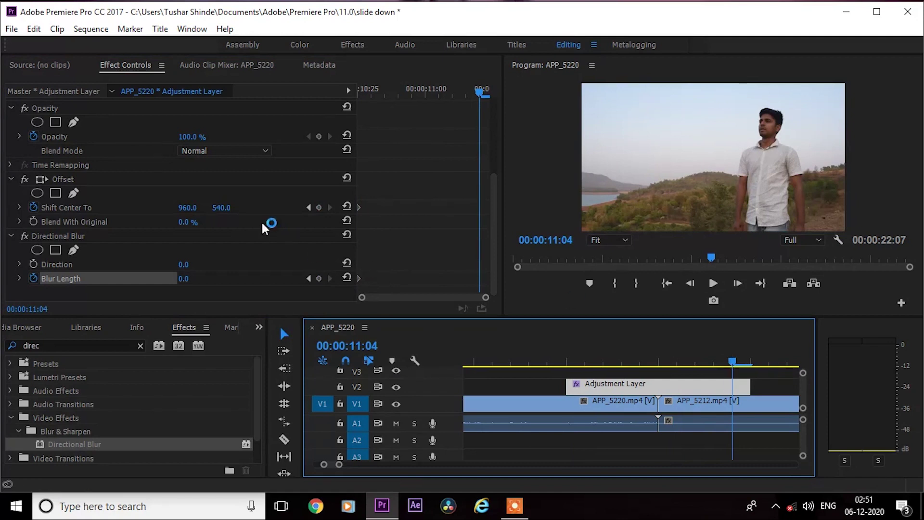
pyautogui.moveTo(221, 212)
pyautogui.mouseDown()
pyautogui.moveTo(467, 212)
pyautogui.moveTo(224, 208)
pyautogui.mouseUp()
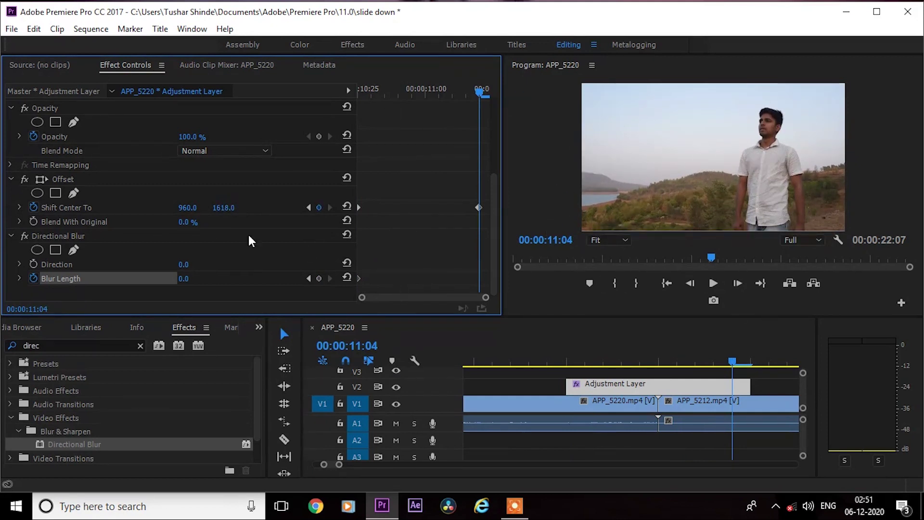
# Keyframe Directional Blur's Blur Length at 74.0 on the cut at 00:00:11:00 and at 0 at 00:00:11:04
pyautogui.moveTo(643, 357); pyautogui.dragTo(575, 359)
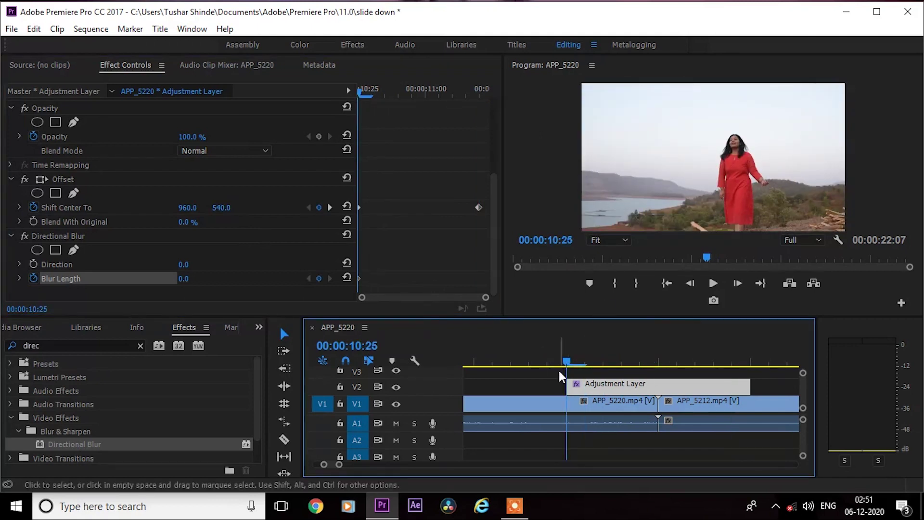
pyautogui.press('Down')
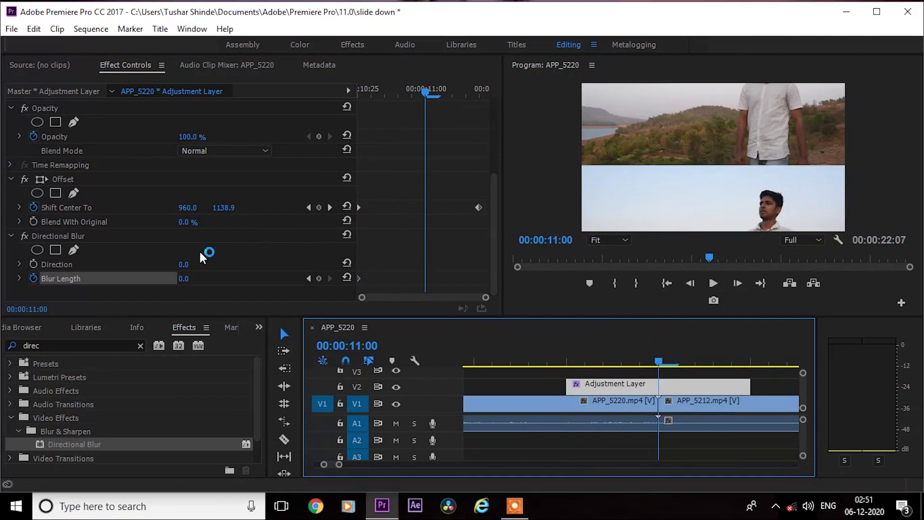
pyautogui.moveTo(184, 281)
pyautogui.mouseDown()
pyautogui.moveTo(245, 281)
pyautogui.moveTo(194, 279)
pyautogui.mouseUp()
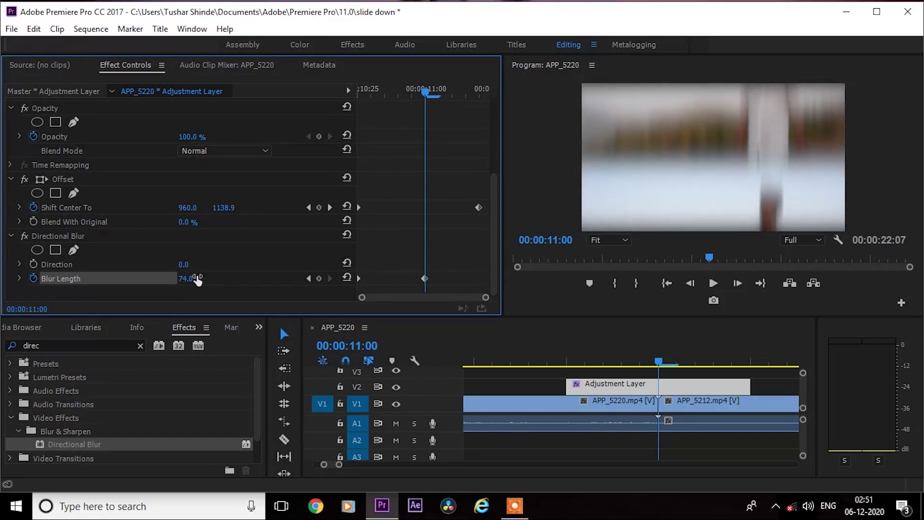
pyautogui.moveTo(667, 360); pyautogui.dragTo(737, 371)
pyautogui.click(184, 278)
pyautogui.write('0')
pyautogui.press('Return')
# Play the sequence across the cut to review the slide transition
pyautogui.moveTo(549, 368); pyautogui.dragTo(539, 369)
pyautogui.press('space')
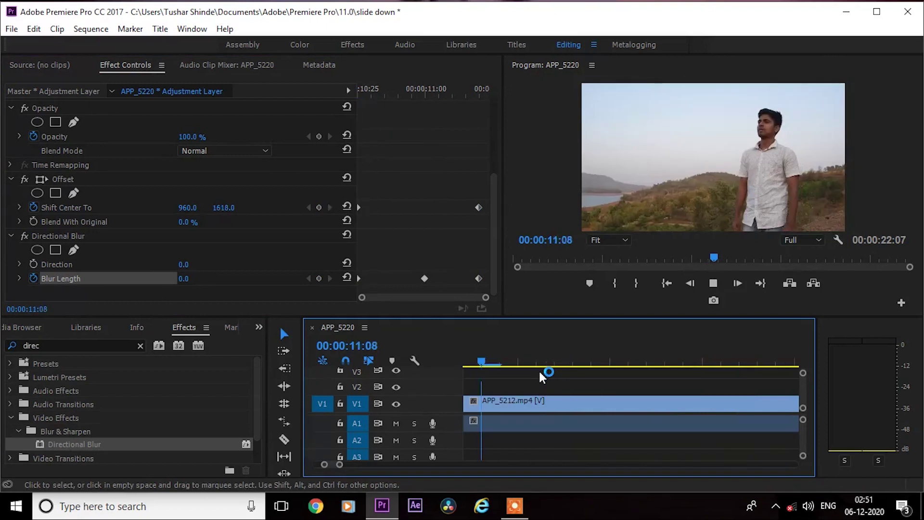
pyautogui.press('space')
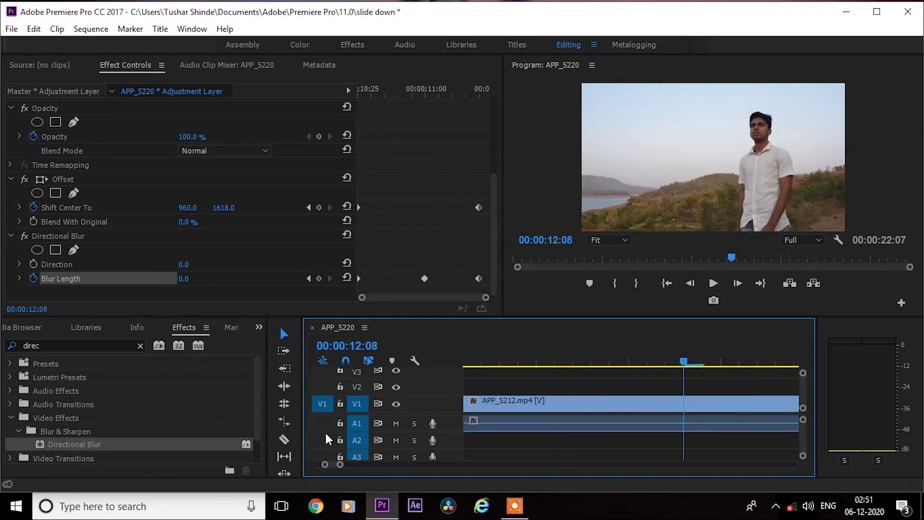
pyautogui.moveTo(340, 465); pyautogui.dragTo(414, 469)
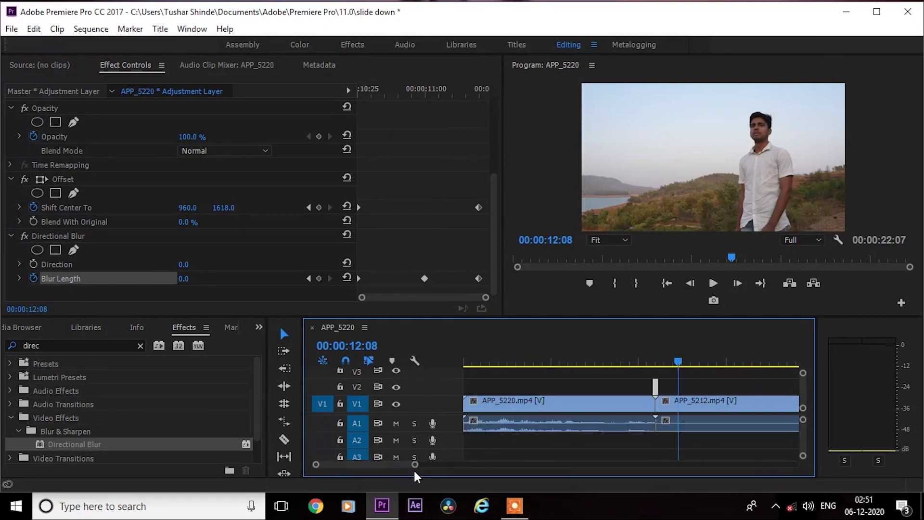
pyautogui.click(632, 358)
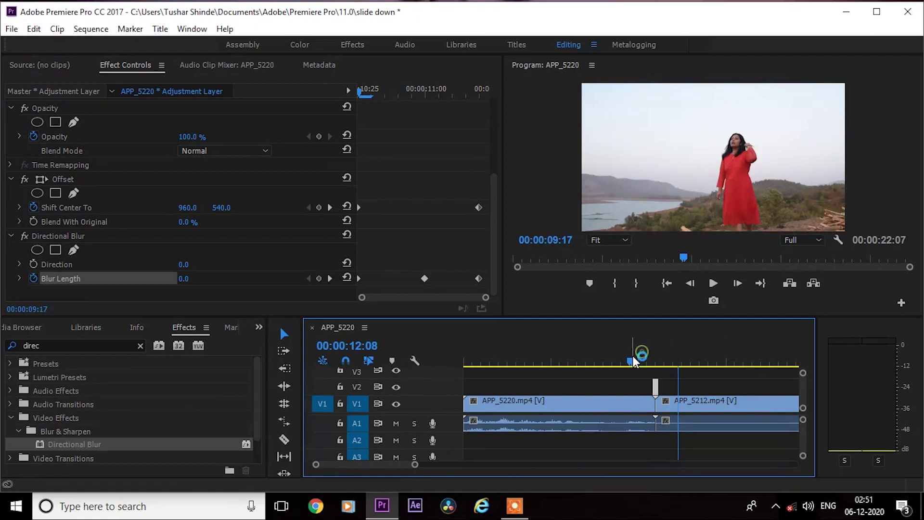
pyautogui.press('space')
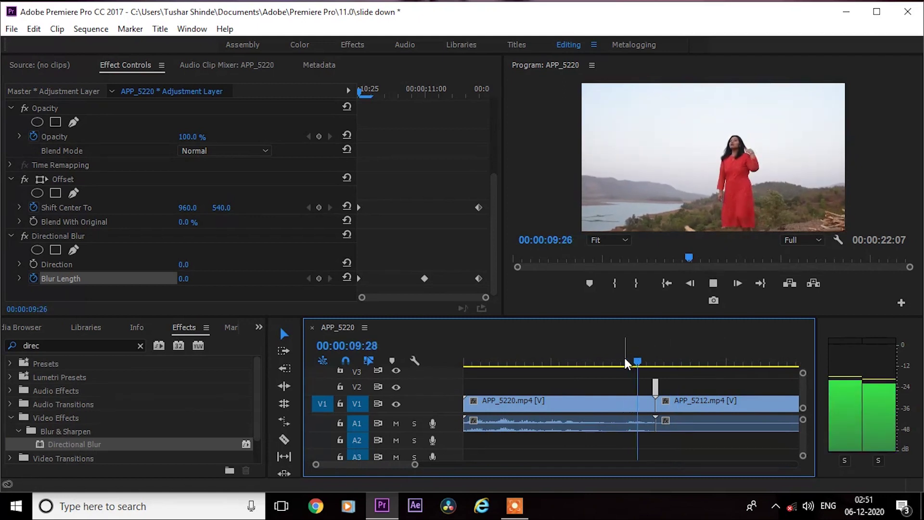
pyautogui.press('space')
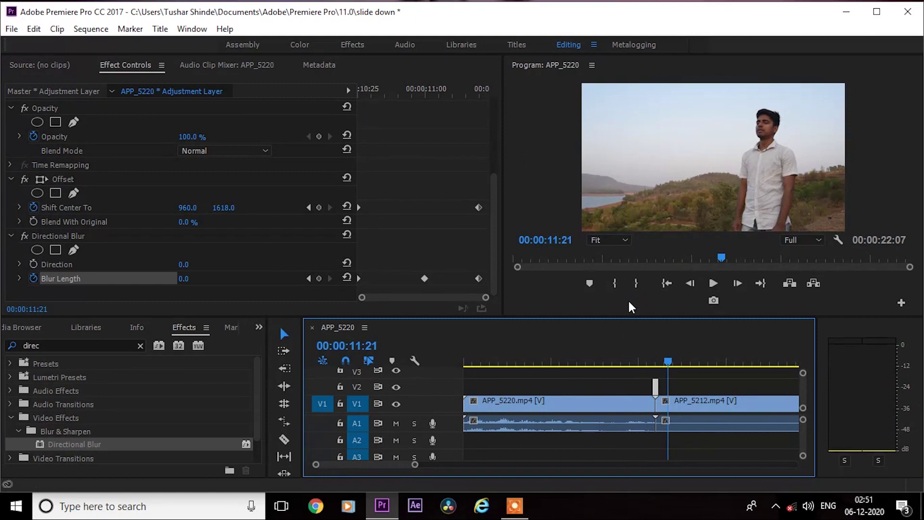
pyautogui.click(634, 361)
pyautogui.press('space')
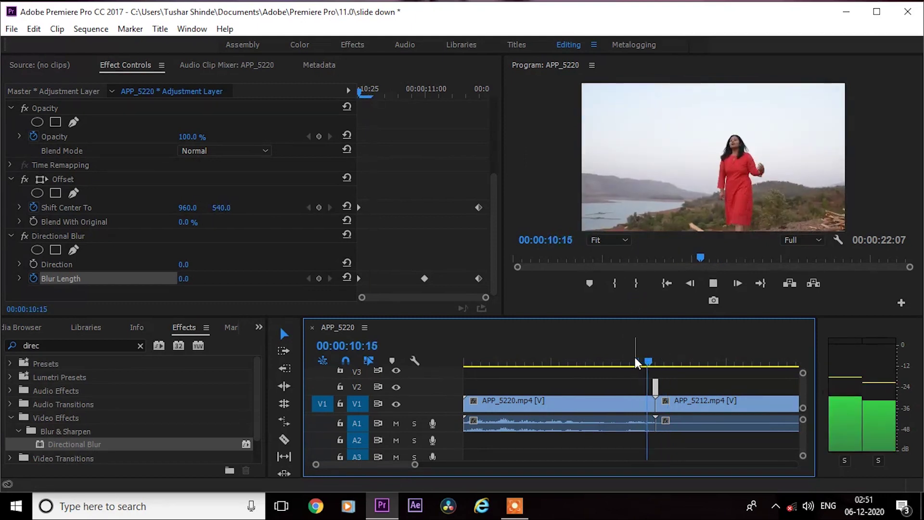
pyautogui.press('space')
pyautogui.click(515, 176)
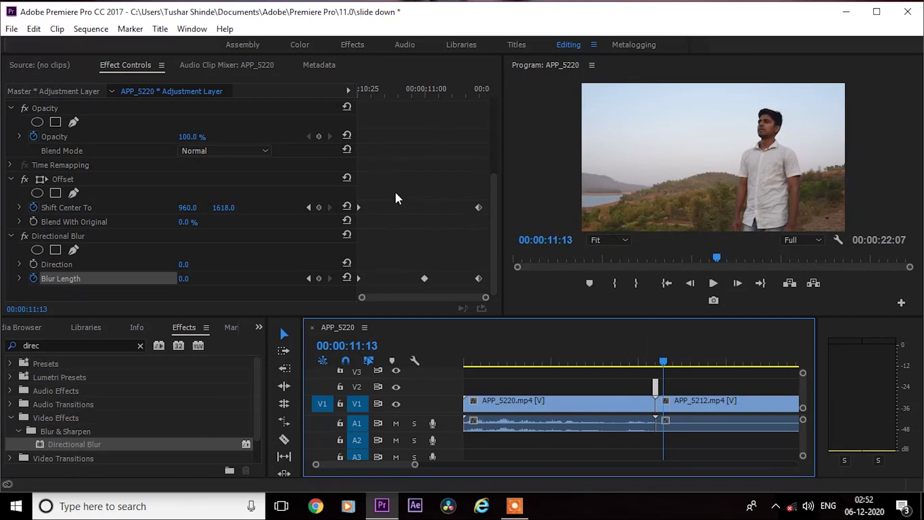
# Set the temporal interpolation of both Shift Center To keyframes to Continuous Bezier
pyautogui.rightClick(359, 206)
pyautogui.moveTo(395, 321)
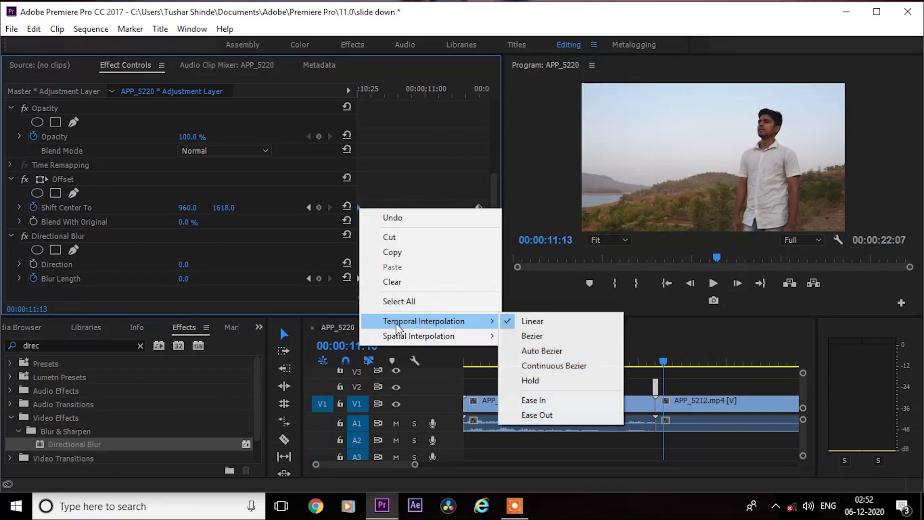
pyautogui.click(545, 368)
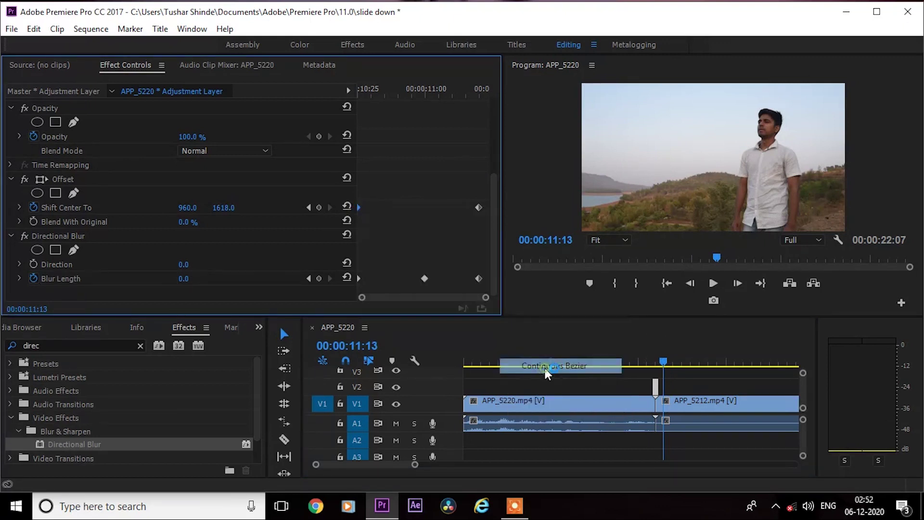
pyautogui.rightClick(476, 205)
pyautogui.moveTo(518, 322)
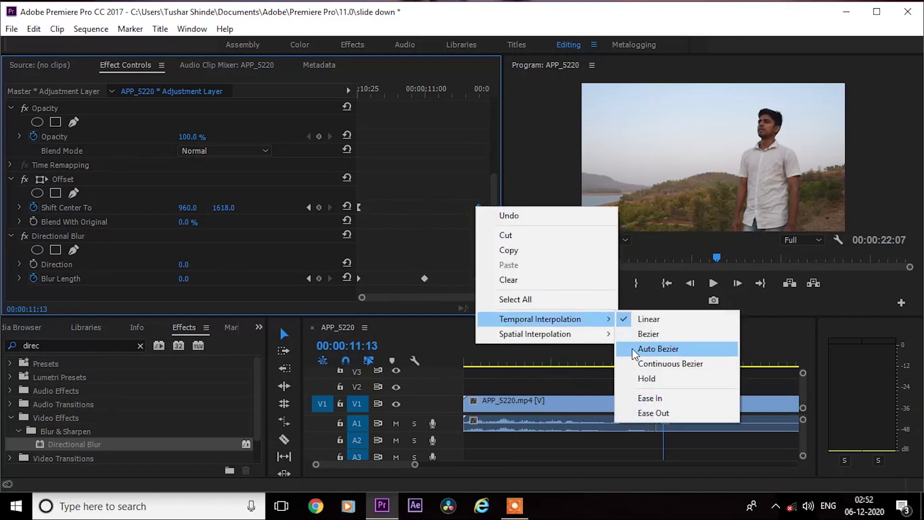
pyautogui.click(655, 363)
pyautogui.rightClick(478, 204)
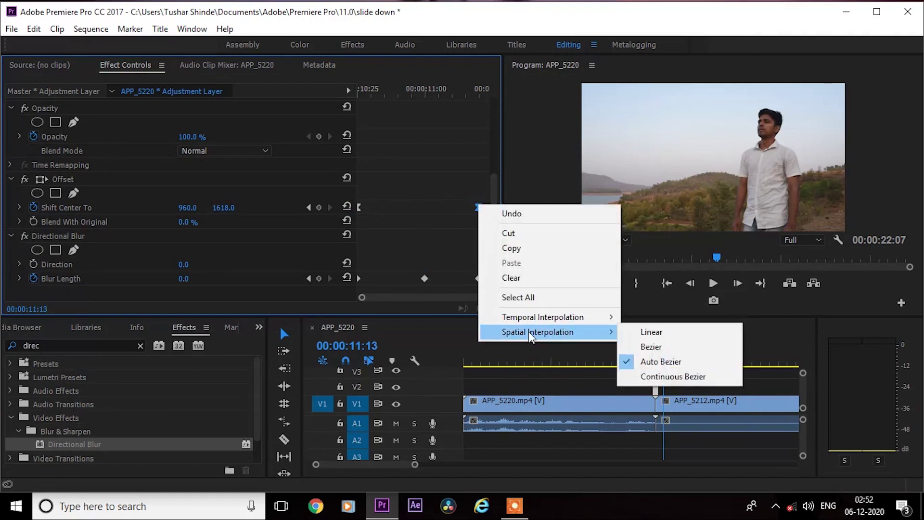
pyautogui.click(401, 239)
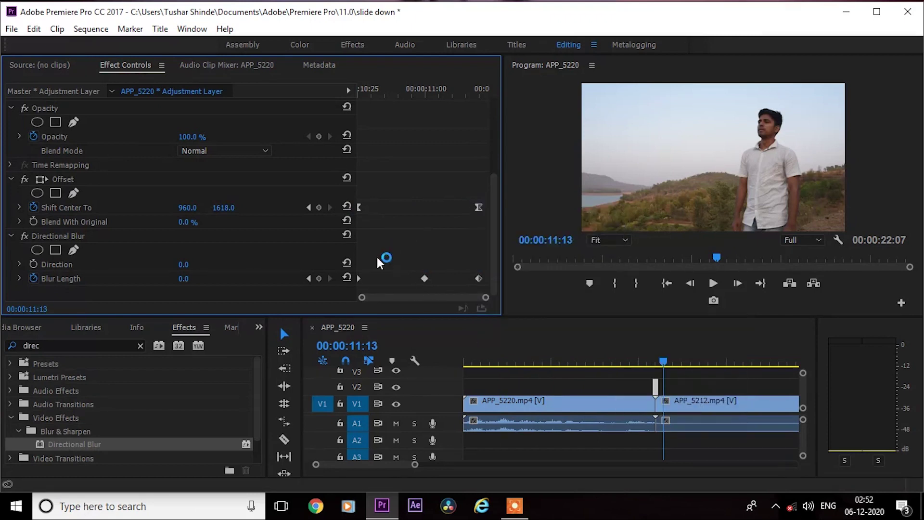
# Set the first and last Blur Length keyframes of Directional Blur to Bezier interpolation
pyautogui.rightClick(357, 279)
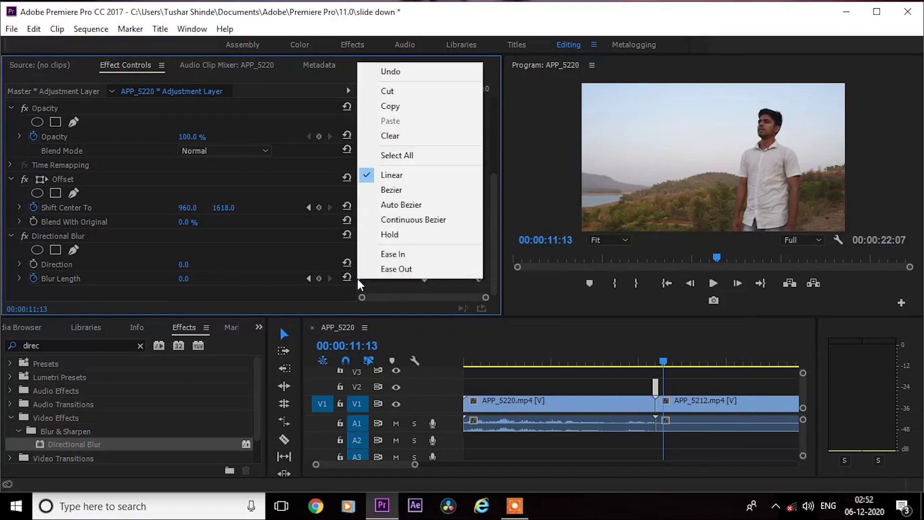
pyautogui.click(408, 188)
pyautogui.rightClick(480, 279)
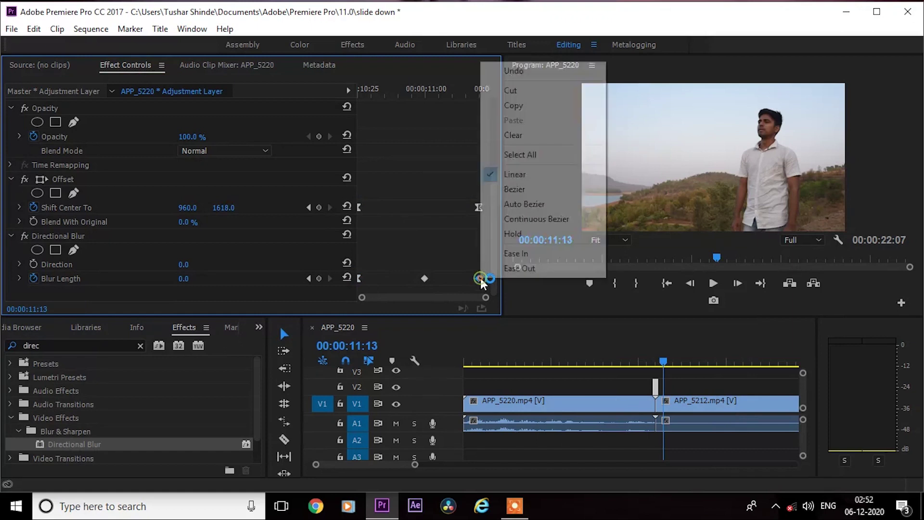
pyautogui.click(541, 189)
pyautogui.click(420, 213)
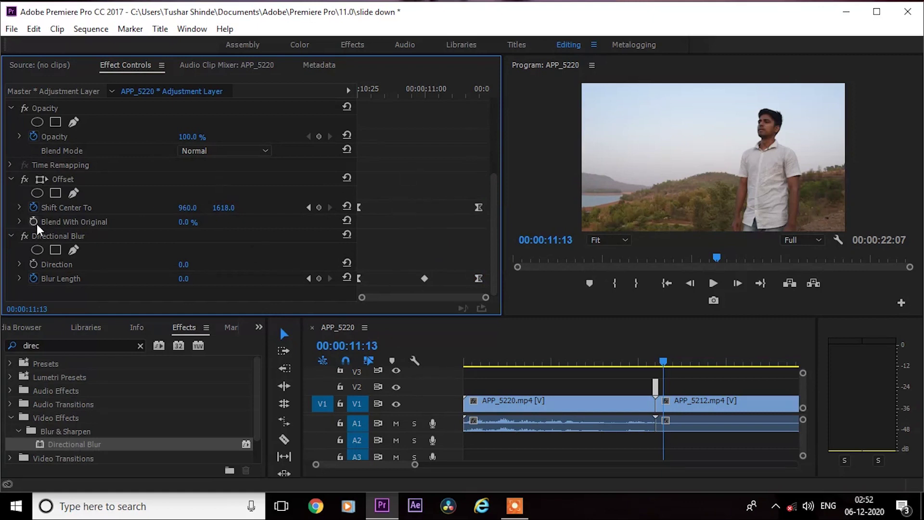
# Shape Shift Center To's velocity graph into a smooth hump by flattening and extending the Bezier handles of both keyframes
pyautogui.click(19, 209)
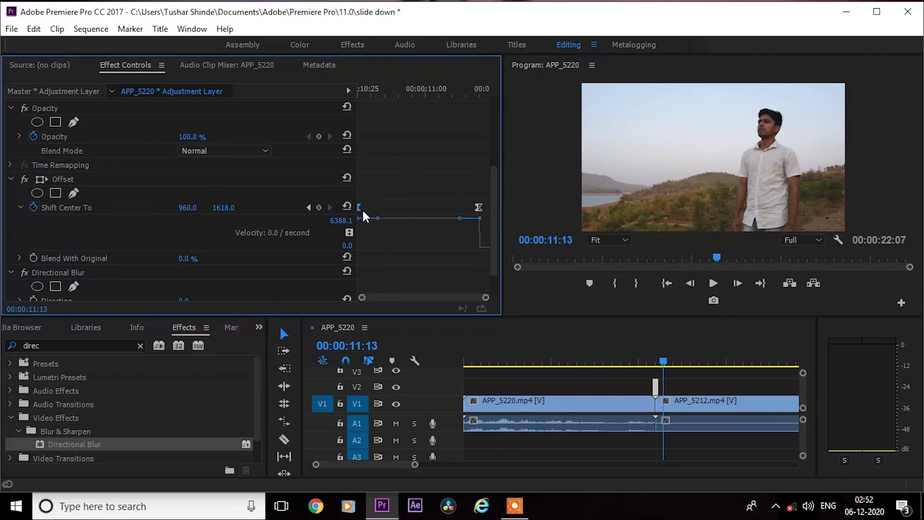
pyautogui.moveTo(378, 218); pyautogui.dragTo(399, 247)
pyautogui.moveTo(460, 218); pyautogui.dragTo(457, 247)
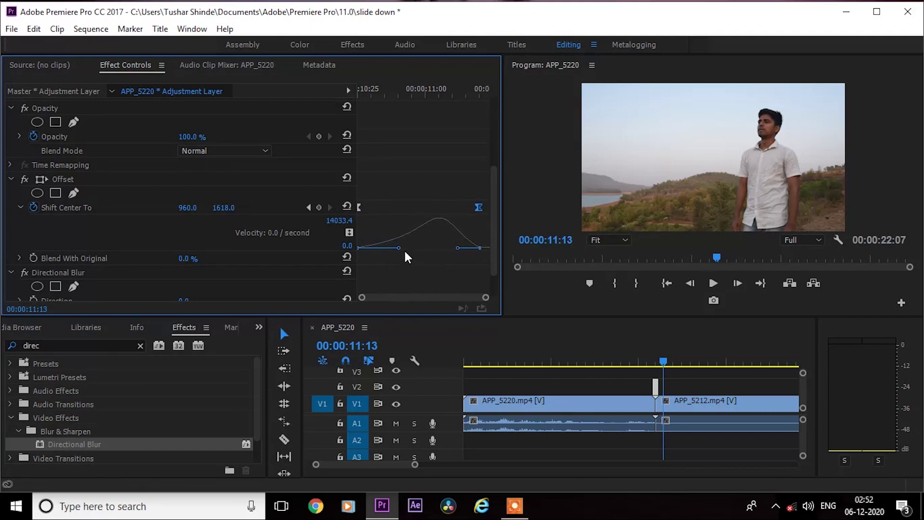
pyautogui.moveTo(399, 248); pyautogui.dragTo(389, 247)
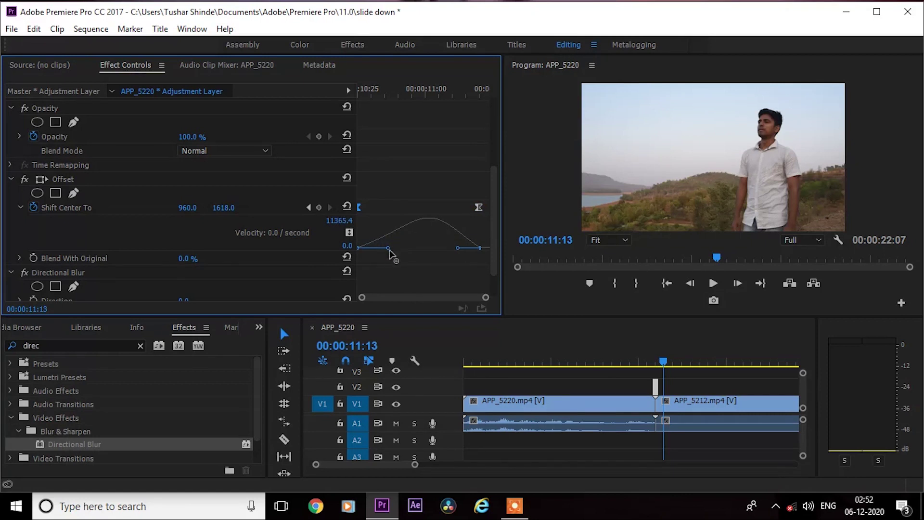
pyautogui.moveTo(388, 247); pyautogui.dragTo(384, 248)
pyautogui.moveTo(457, 248); pyautogui.dragTo(461, 248)
pyautogui.click(476, 210)
# Enlarge the keyframe graph view and lengthen both Shift Center To velocity handles so the speed peaks around 00:00:11:00
pyautogui.press('`')
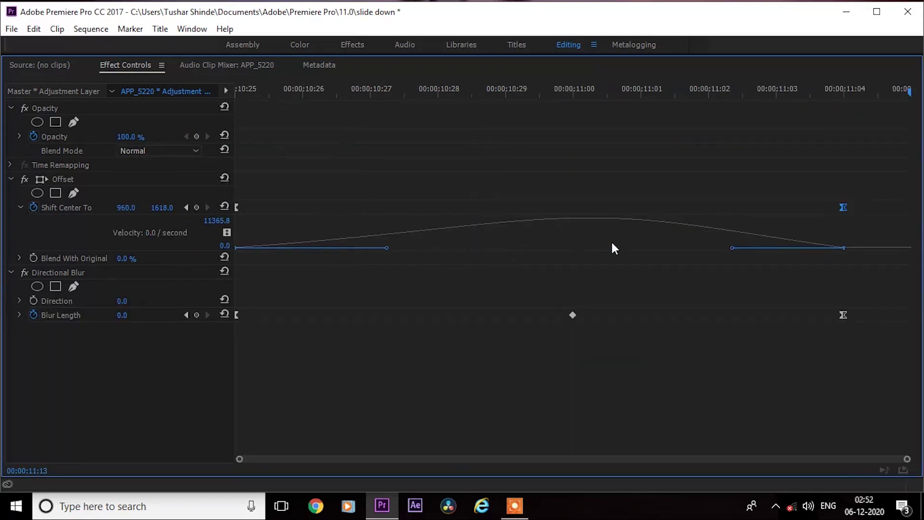
pyautogui.moveTo(734, 250); pyautogui.dragTo(703, 247)
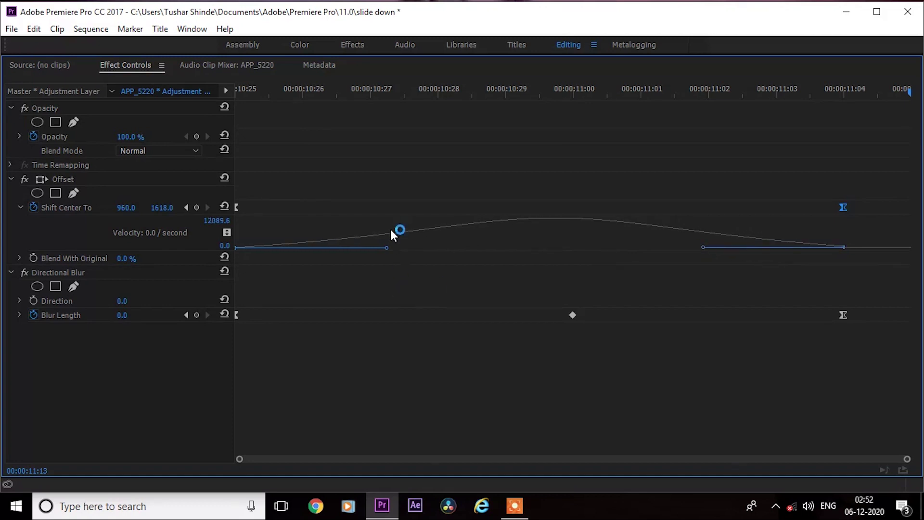
pyautogui.moveTo(393, 249); pyautogui.dragTo(407, 249)
pyautogui.moveTo(703, 248); pyautogui.dragTo(696, 247)
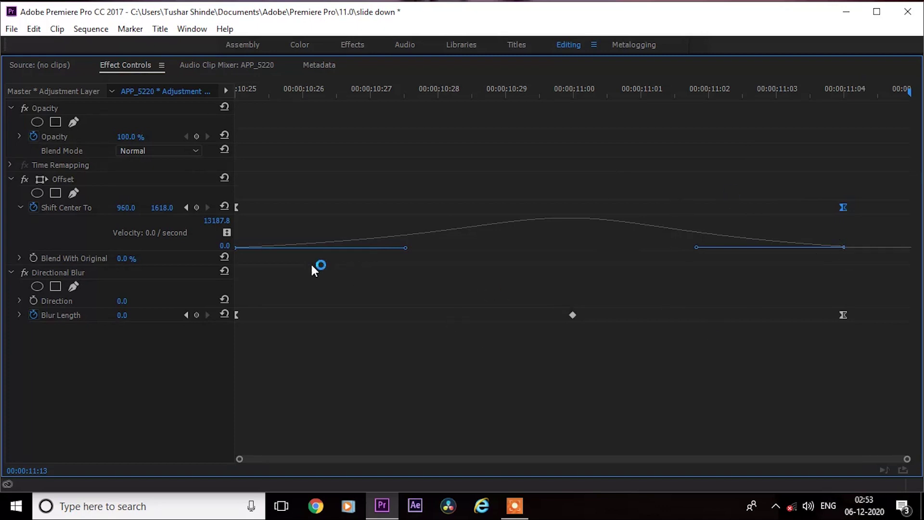
pyautogui.click(236, 247)
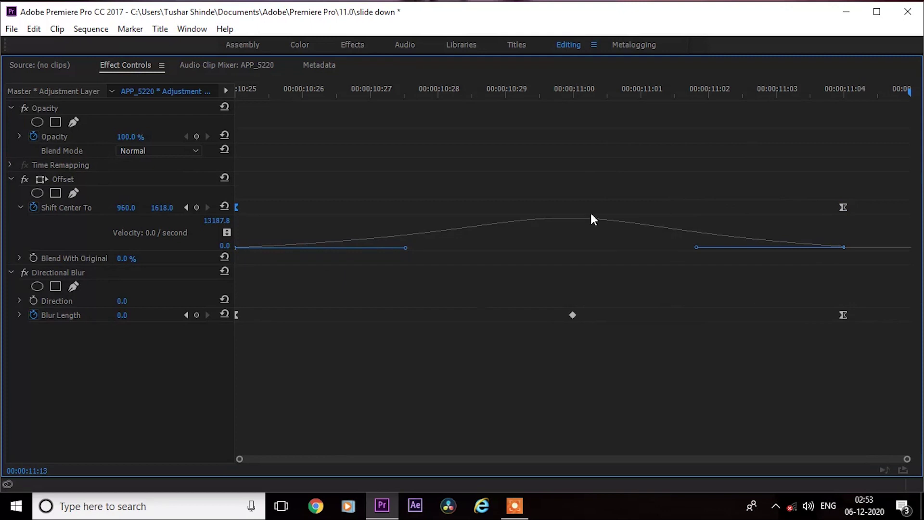
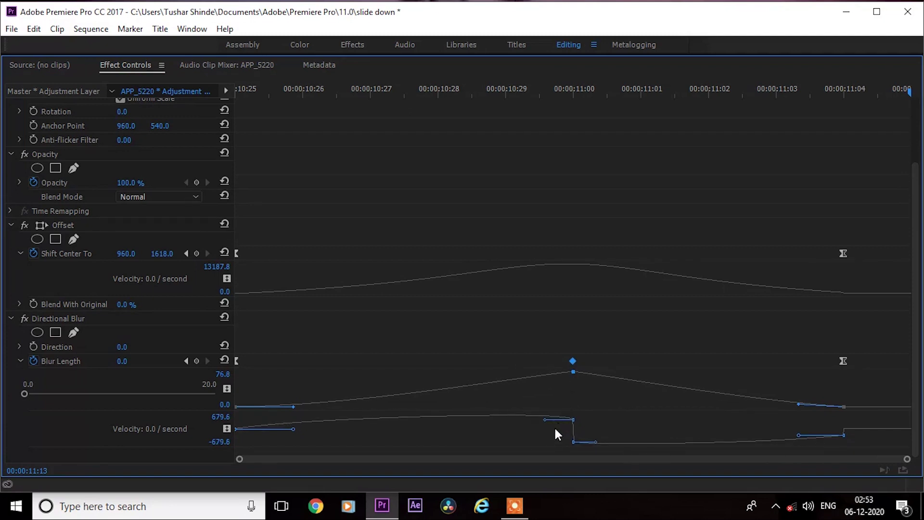
# Round off the Blur Length curve at the 00:00:11:00 keyframe and flatten its ease into 00:00:11:04, then restore the normal panel layout
pyautogui.moveTo(547, 423); pyautogui.dragTo(542, 425)
pyautogui.moveTo(540, 374); pyautogui.dragTo(594, 373)
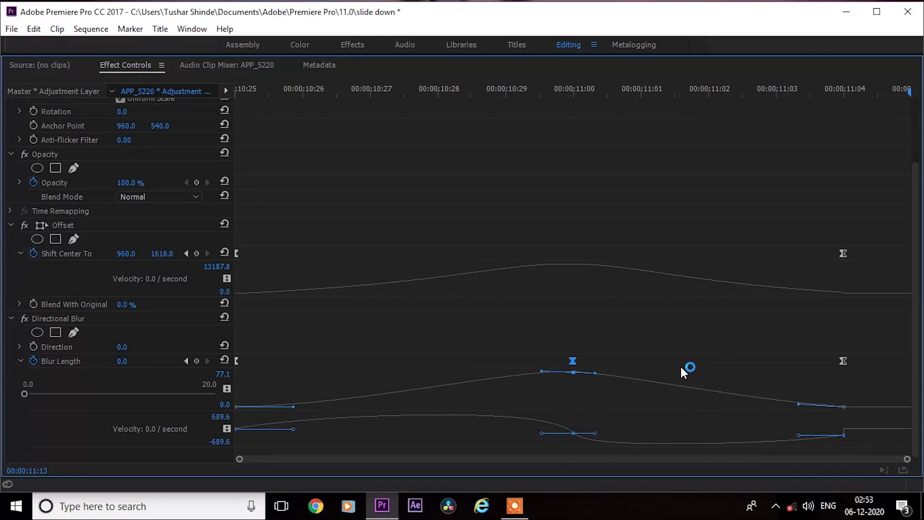
pyautogui.click(843, 434)
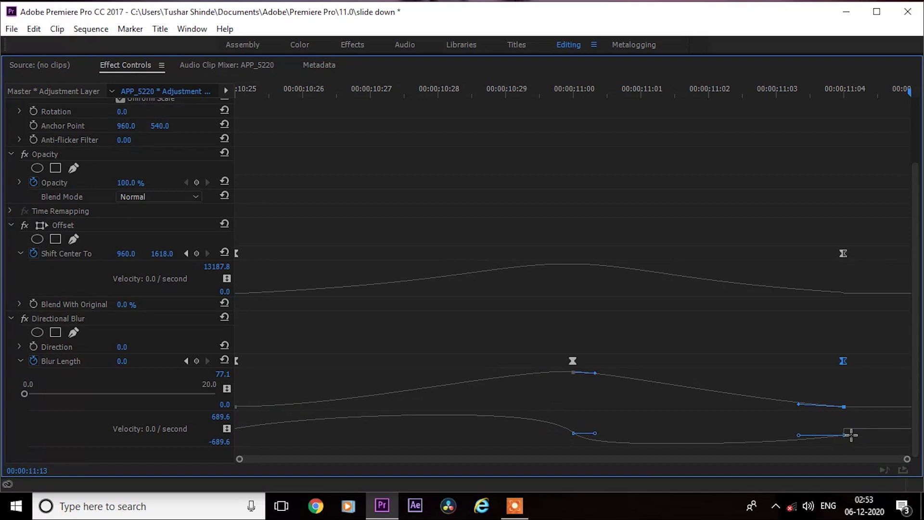
pyautogui.moveTo(844, 406); pyautogui.dragTo(810, 412)
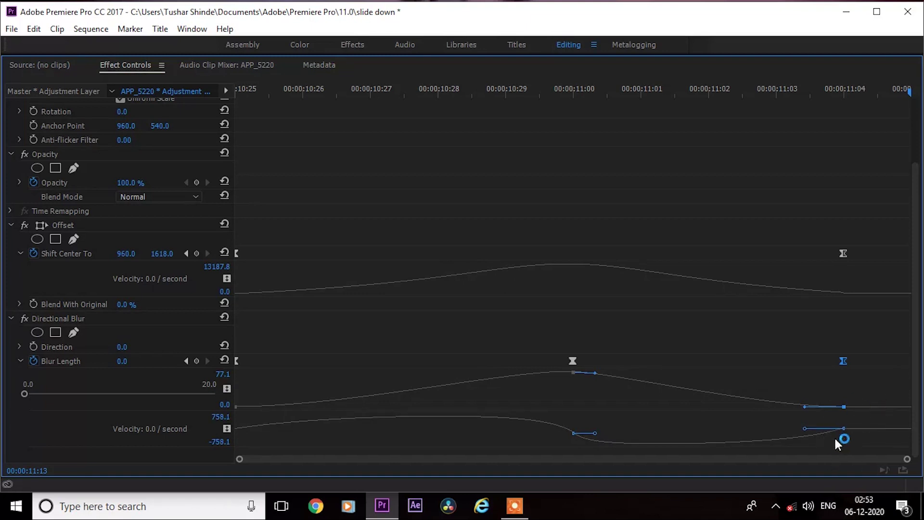
pyautogui.press('`')
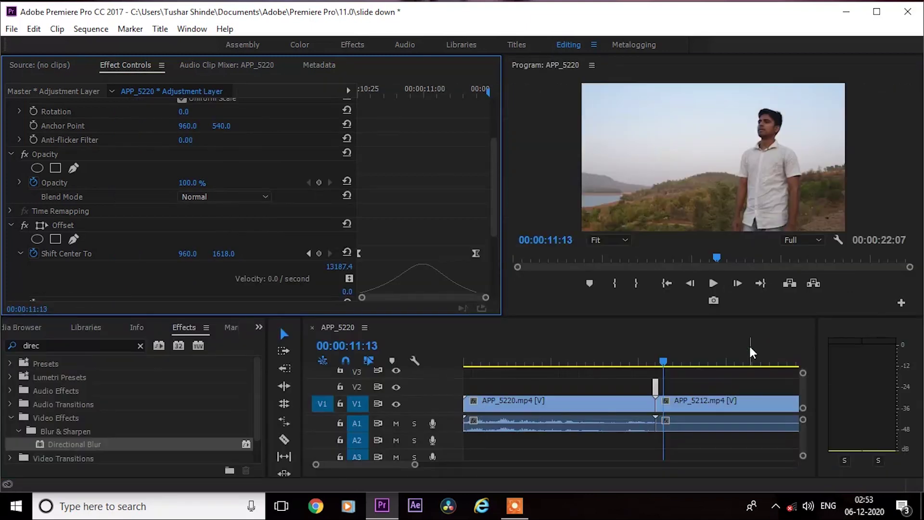
# Play the sequence from 00:00:09:13 to review the smoothed slide transition
pyautogui.click(630, 359)
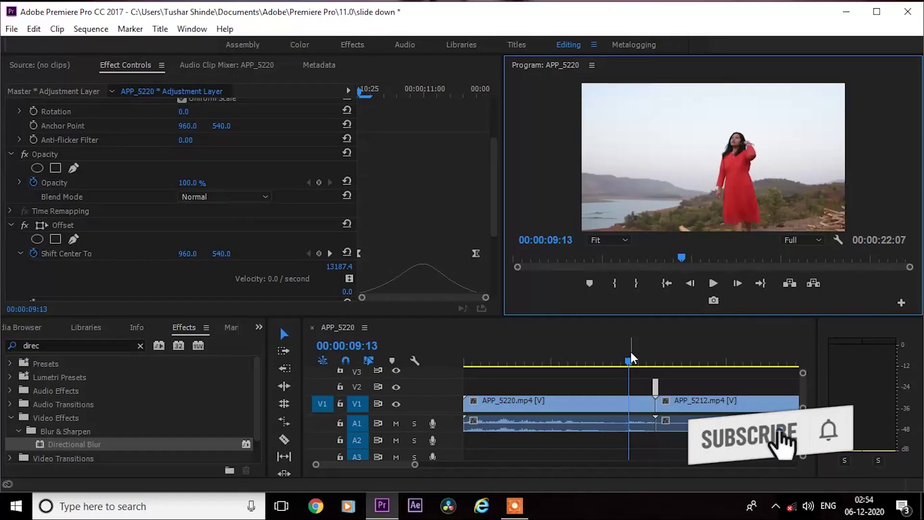
pyautogui.press('space')
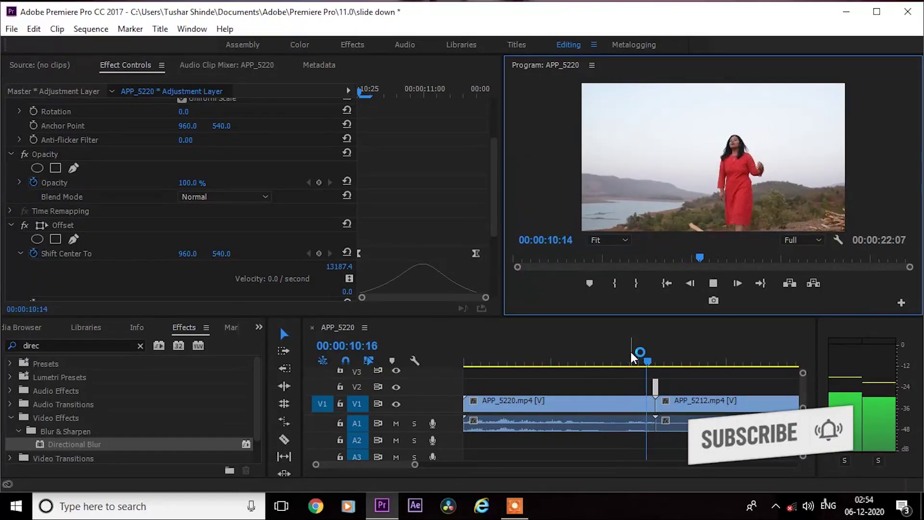